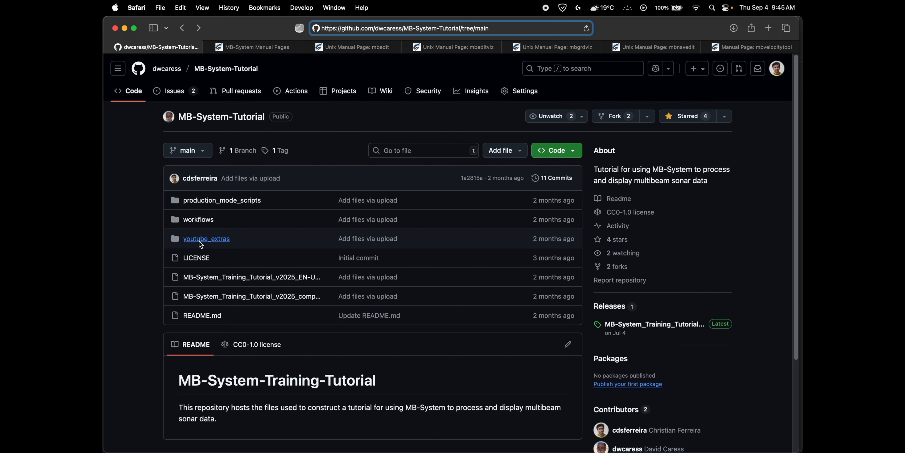
Check the contents of the youtube_extras folder in the MB-System-Tutorial repository and return to the repository root.
{"action": "left_click", "coordinate": [222, 239]}
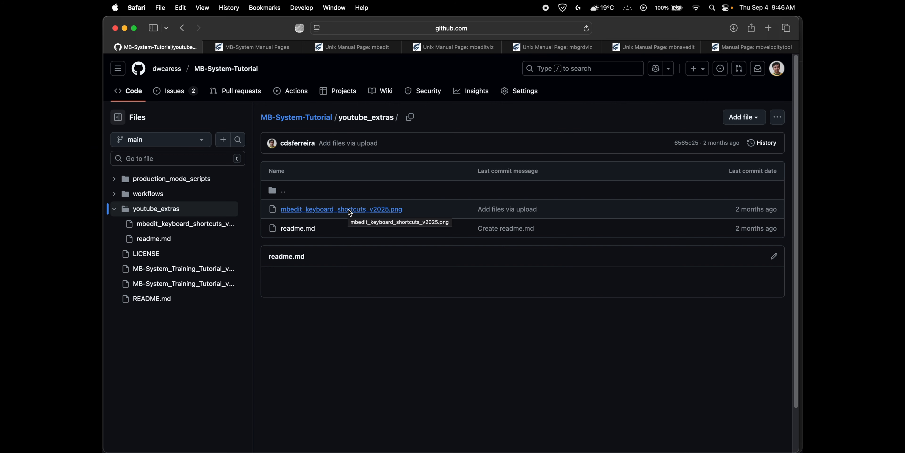
{"action": "left_click", "coordinate": [182, 28]}
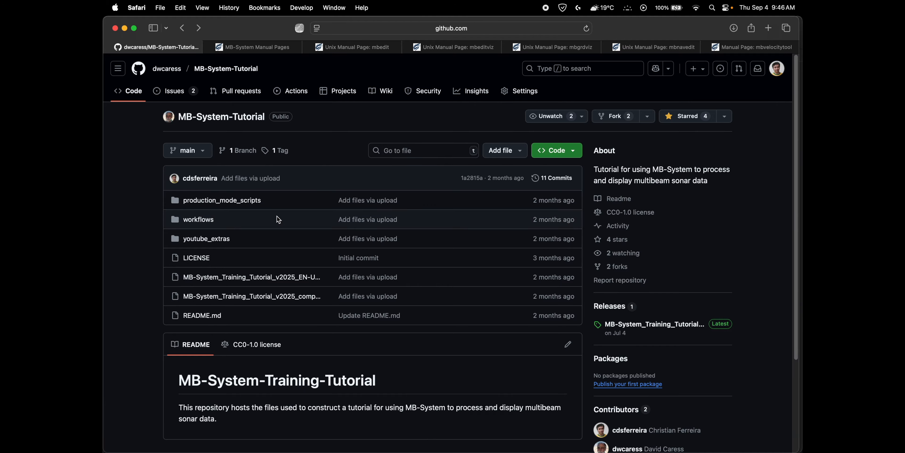
Switch to Finder, preview the chapter 1 companion script in the PatchSurveyEM122 folder, and bring it up in CotEditor.
{"action": "key", "text": "ctrl+Up"}
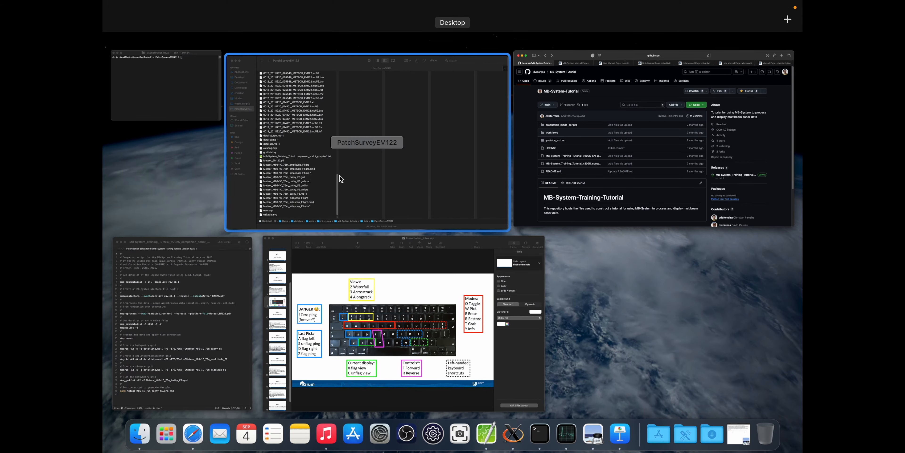
{"action": "left_click", "coordinate": [341, 178]}
{"action": "scroll", "coordinate": [341, 178], "scroll_direction": "up", "scroll_amount": 20}
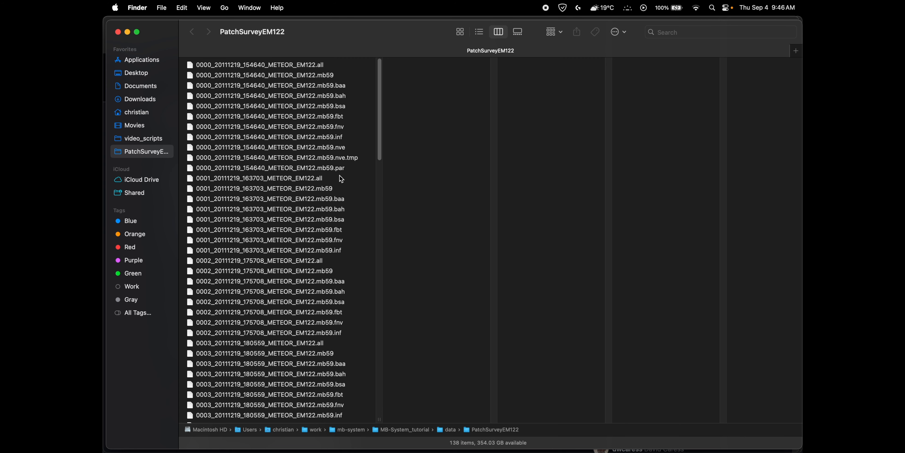
{"action": "scroll", "coordinate": [341, 178], "scroll_direction": "down", "scroll_amount": 15}
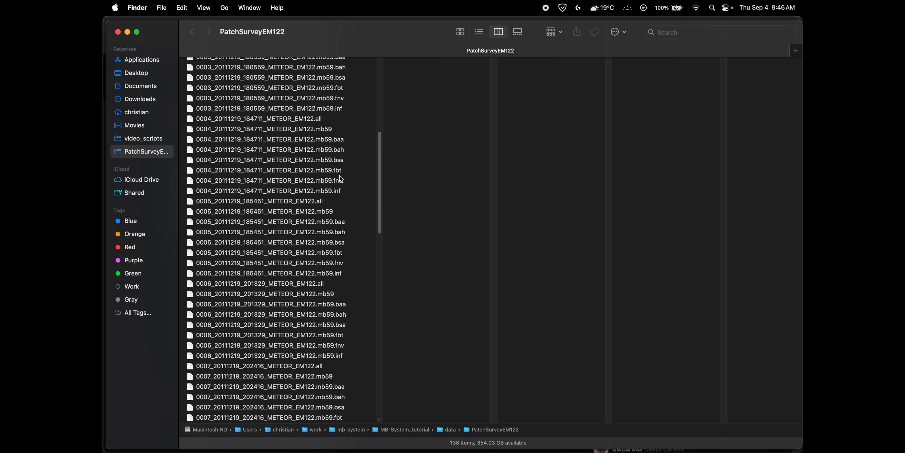
{"action": "scroll", "coordinate": [341, 178], "scroll_direction": "down", "scroll_amount": 15}
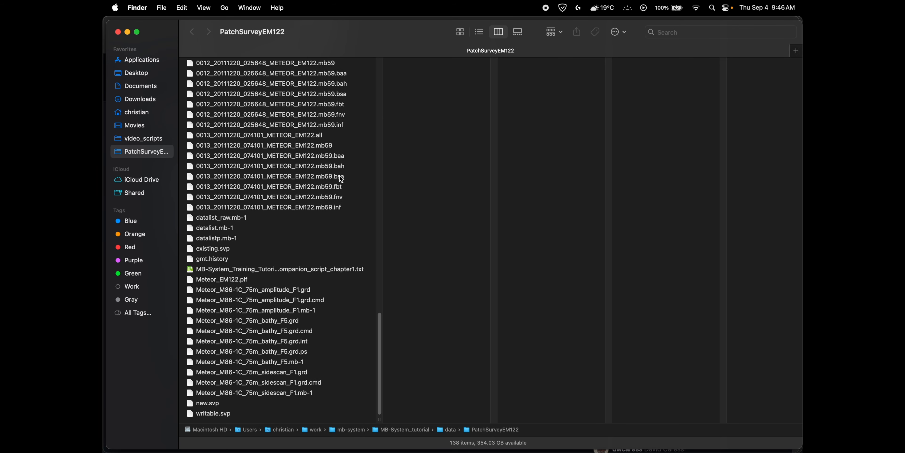
{"action": "left_click", "coordinate": [325, 270]}
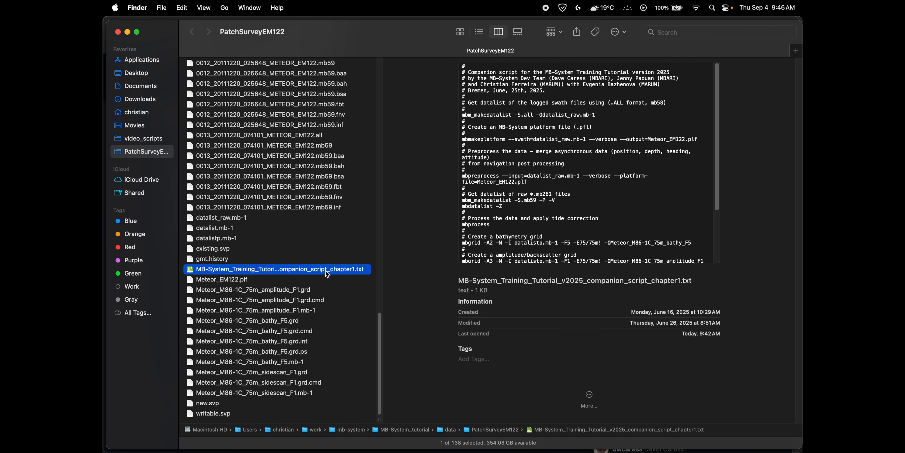
{"action": "key", "text": "ctrl+Up"}
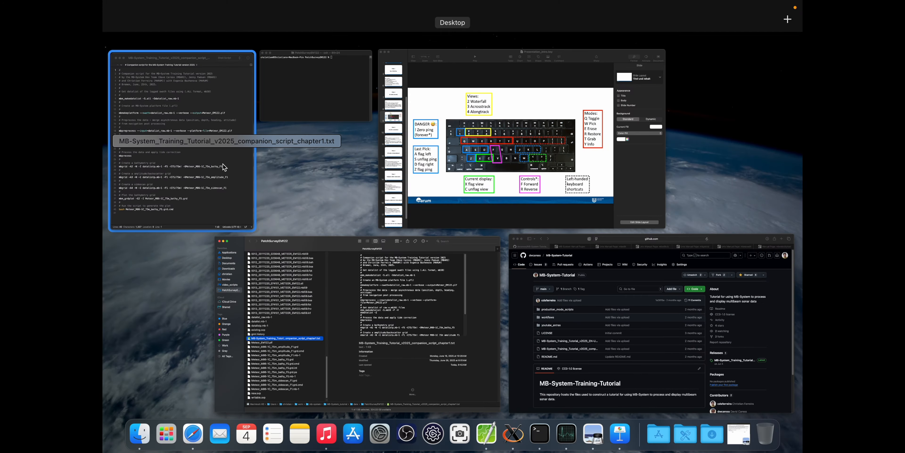
{"action": "left_click", "coordinate": [222, 163]}
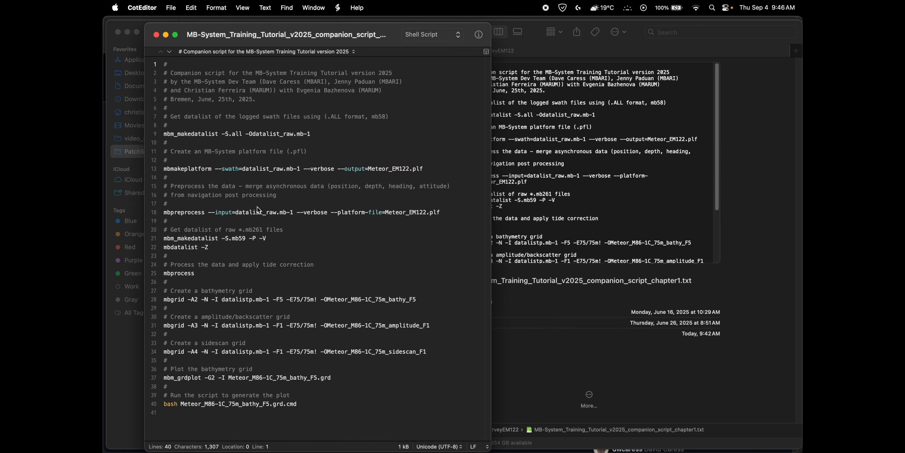
Switch to Terminal and launch MBedit on the survey datalist with the command mbedit -I datalist.mb-1.
{"action": "key", "text": "ctrl+Up"}
{"action": "left_click", "coordinate": [326, 113]}
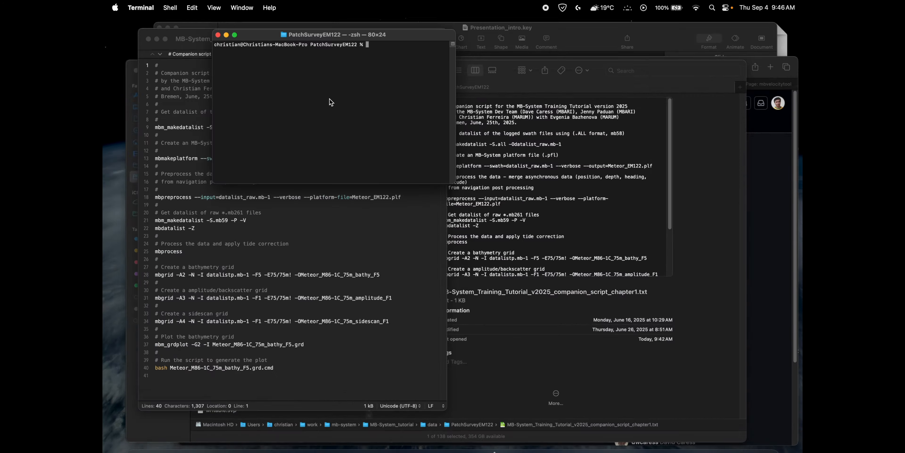
{"action": "type", "text": "mb"}
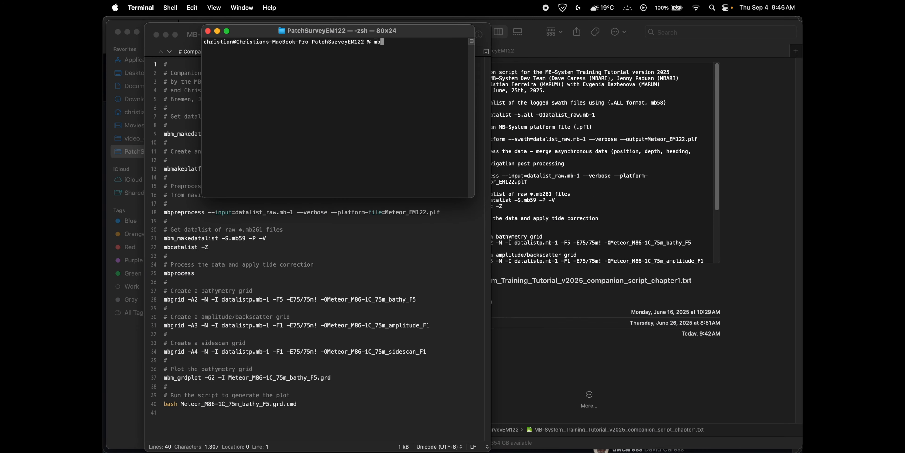
{"action": "key", "text": "BackSpace"}
{"action": "key", "text": "BackSpace"}
{"action": "type", "text": "mbedit -I datalist.mb-1"}
{"action": "key", "text": "Return"}
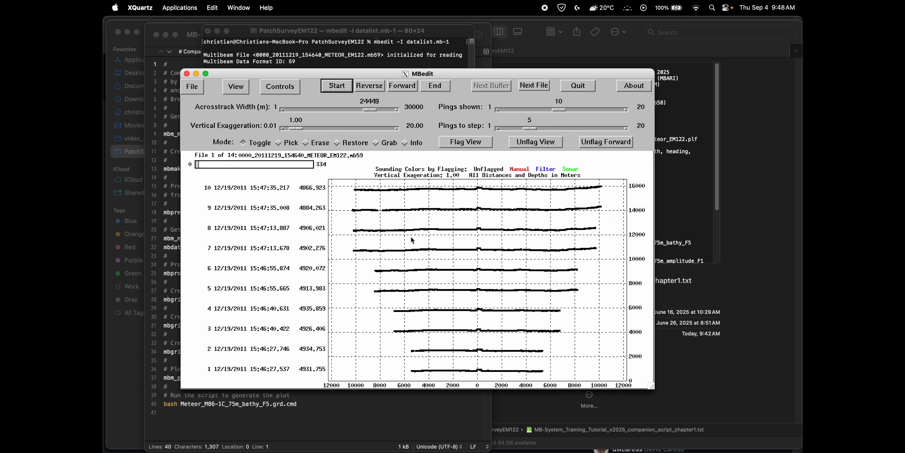
Switch to MBedit and load the survey data with the existing saved edits applied.
{"action": "mouse_move", "coordinate": [650, 385]}
{"action": "left_mouse_down"}
{"action": "mouse_move", "coordinate": [678, 435]}
{"action": "mouse_move", "coordinate": [701, 434]}
{"action": "mouse_move", "coordinate": [663, 405]}
{"action": "mouse_move", "coordinate": [722, 451]}
{"action": "mouse_move", "coordinate": [650, 388]}
{"action": "left_mouse_up"}
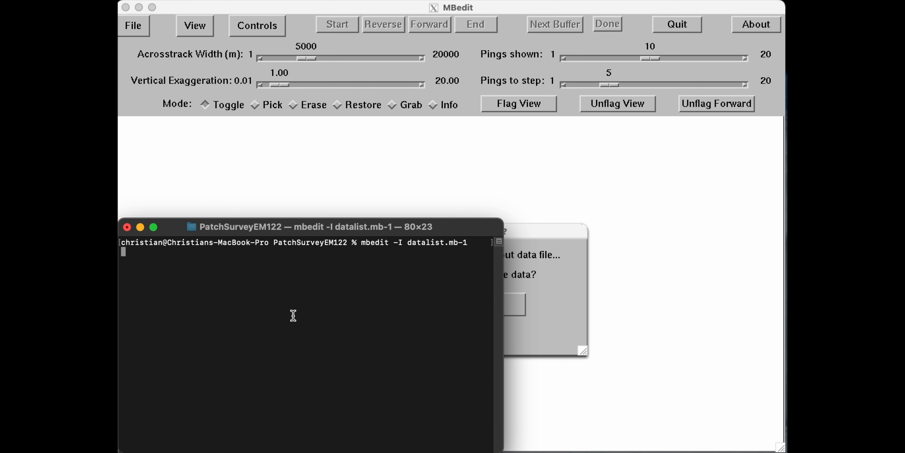
{"action": "left_click", "coordinate": [562, 242]}
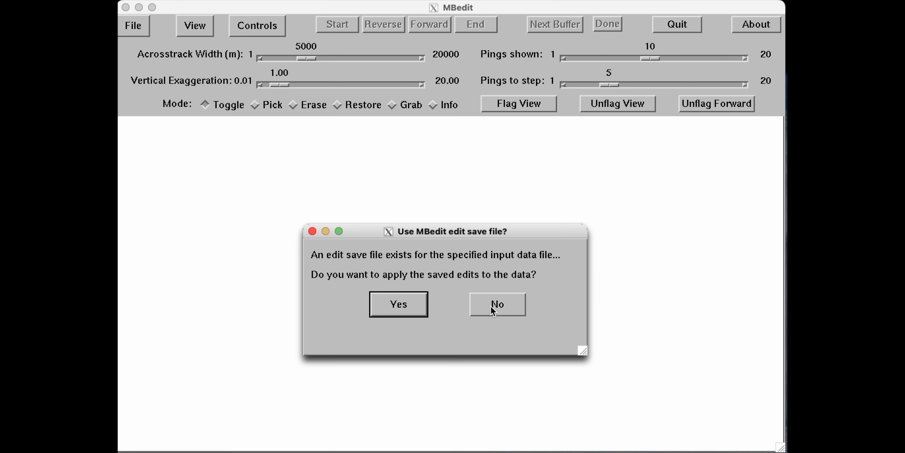
{"action": "left_click", "coordinate": [404, 308]}
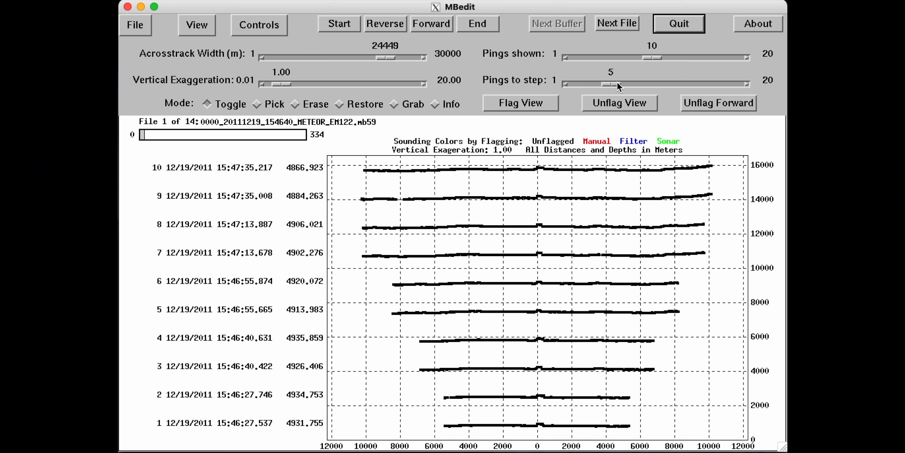
Set the number of pings to step to 9 and the vertical exaggeration to 2.50.
{"action": "left_click_drag", "start_coordinate": [613, 85], "coordinate": [646, 88]}
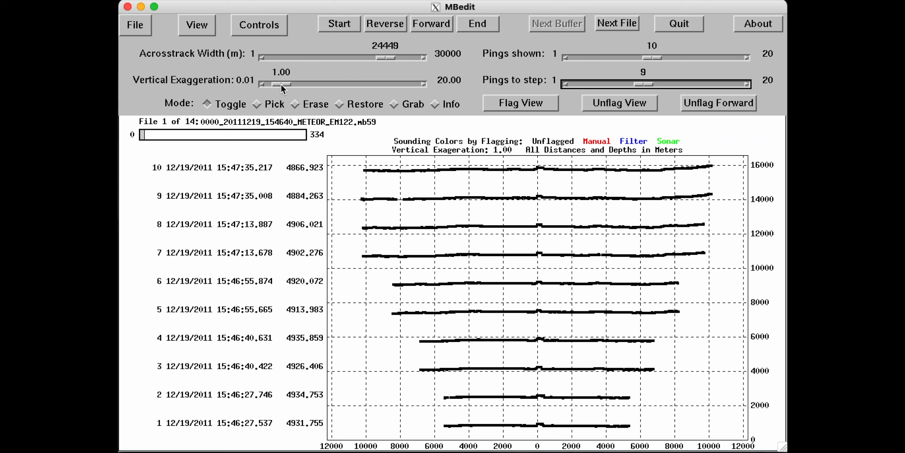
{"action": "left_click_drag", "start_coordinate": [281, 88], "coordinate": [300, 88]}
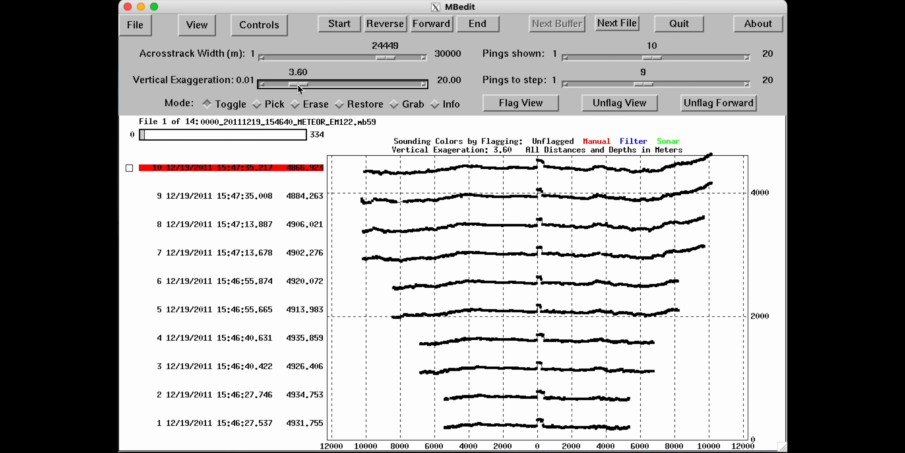
{"action": "left_click_drag", "start_coordinate": [298, 88], "coordinate": [346, 88]}
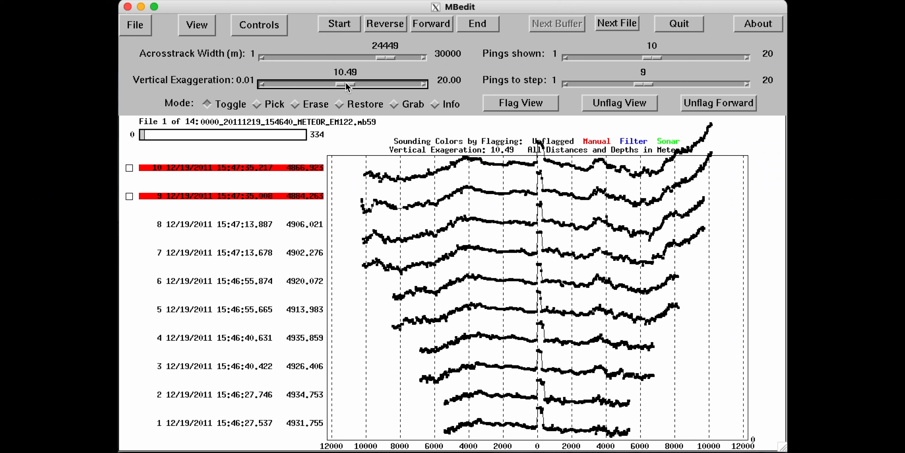
{"action": "left_click_drag", "start_coordinate": [345, 86], "coordinate": [308, 85]}
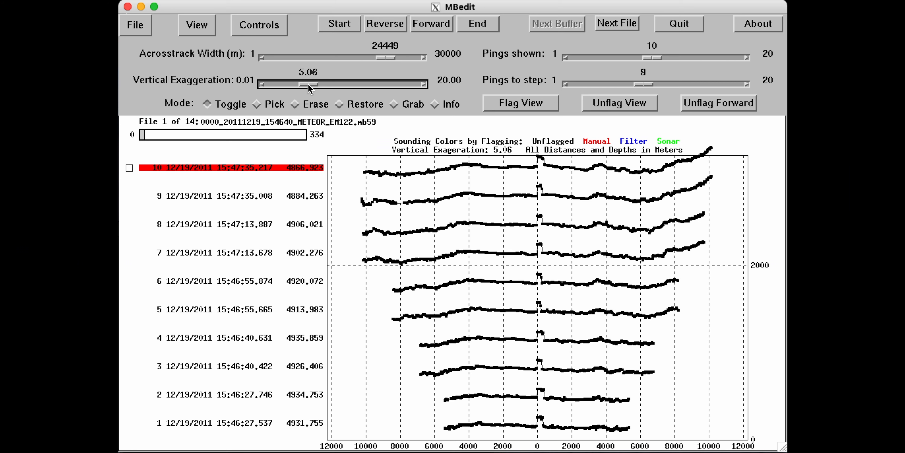
{"action": "left_click_drag", "start_coordinate": [307, 85], "coordinate": [291, 86]}
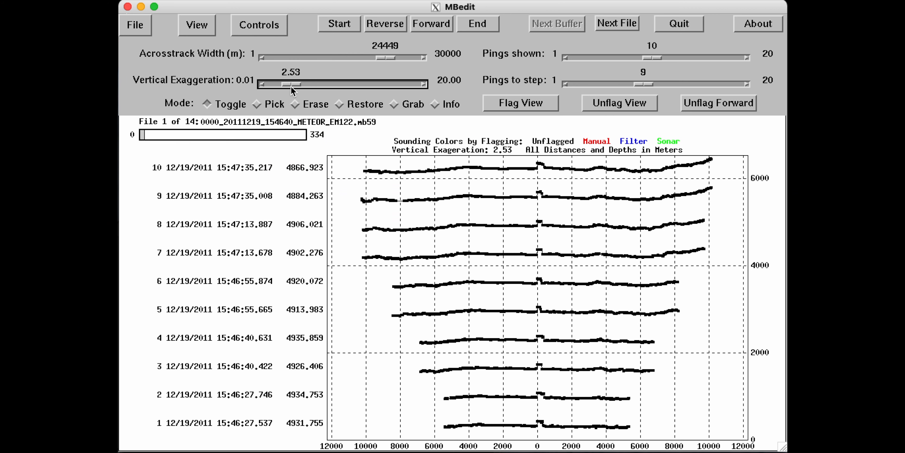
{"action": "left_click", "coordinate": [264, 87]}
{"action": "left_click", "coordinate": [264, 87]}
{"action": "left_click", "coordinate": [264, 87]}
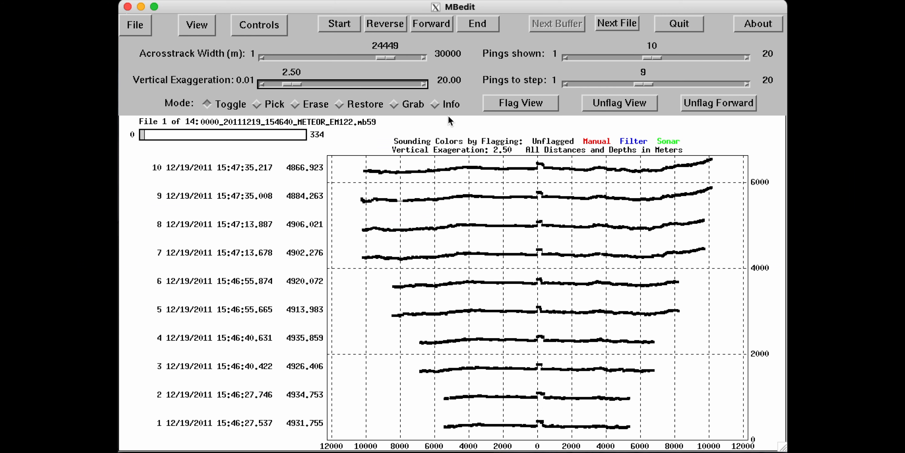
Display the pings in the alongtrack view and set the vertical exaggeration to 5.06.
{"action": "left_click", "coordinate": [198, 28]}
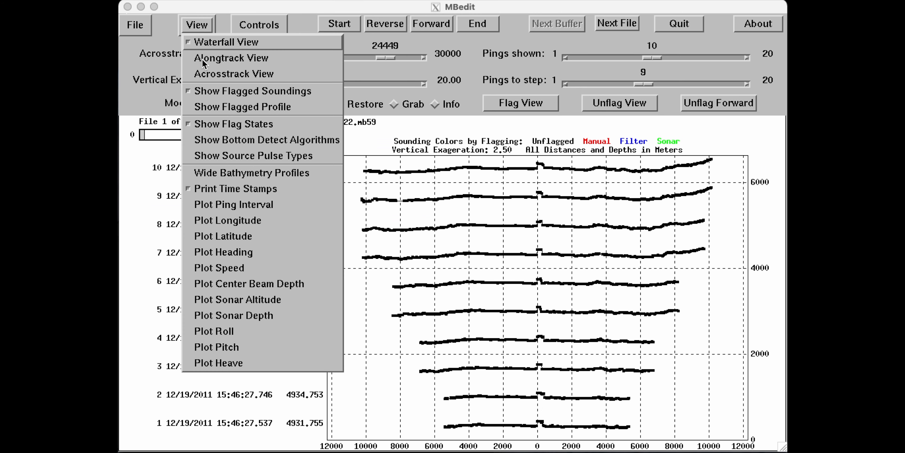
{"action": "left_click", "coordinate": [228, 63]}
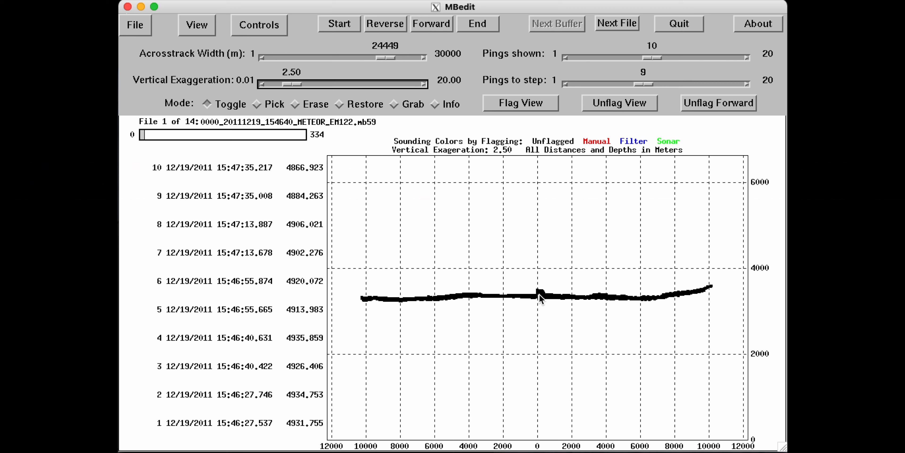
{"action": "mouse_move", "coordinate": [299, 85]}
{"action": "left_mouse_down"}
{"action": "mouse_move", "coordinate": [290, 86]}
{"action": "mouse_move", "coordinate": [311, 88]}
{"action": "left_mouse_up"}
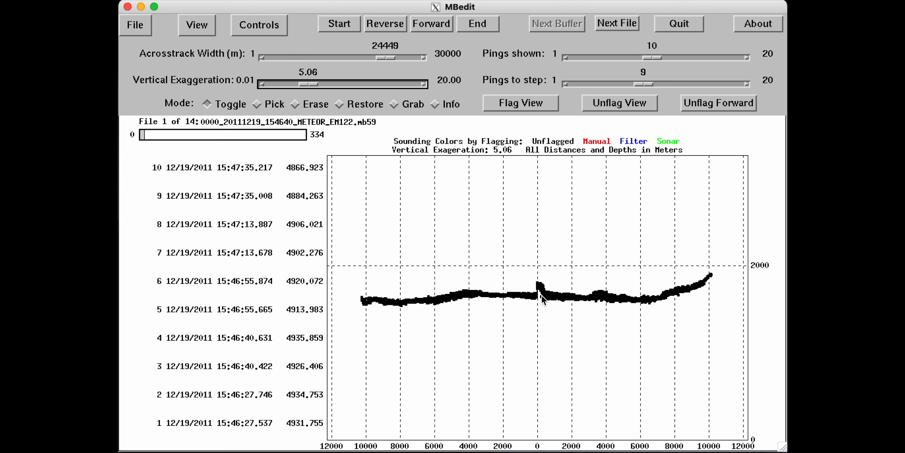
Flag the raised soundings near acrosstrack distance 0 as bad using Erase mode.
{"action": "left_click", "coordinate": [303, 105]}
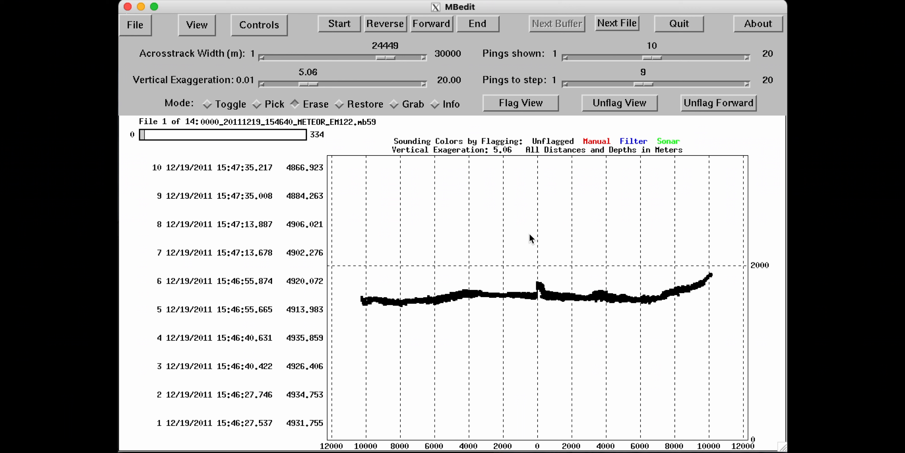
{"action": "left_click", "coordinate": [540, 282]}
{"action": "left_click_drag", "start_coordinate": [541, 277], "coordinate": [539, 282]}
Return to the waterfall view and flag the leftover raised soundings near the centre of pings 4 and 2 using Grab mode.
{"action": "left_click", "coordinate": [198, 25]}
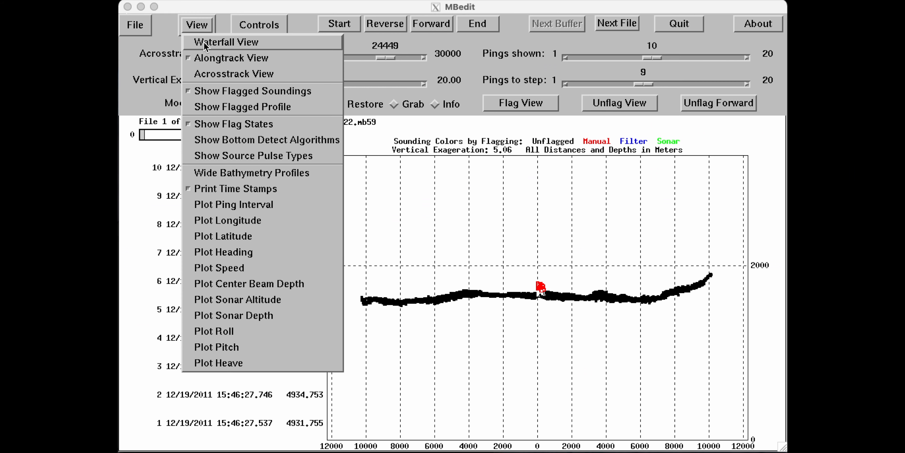
{"action": "left_click", "coordinate": [205, 43]}
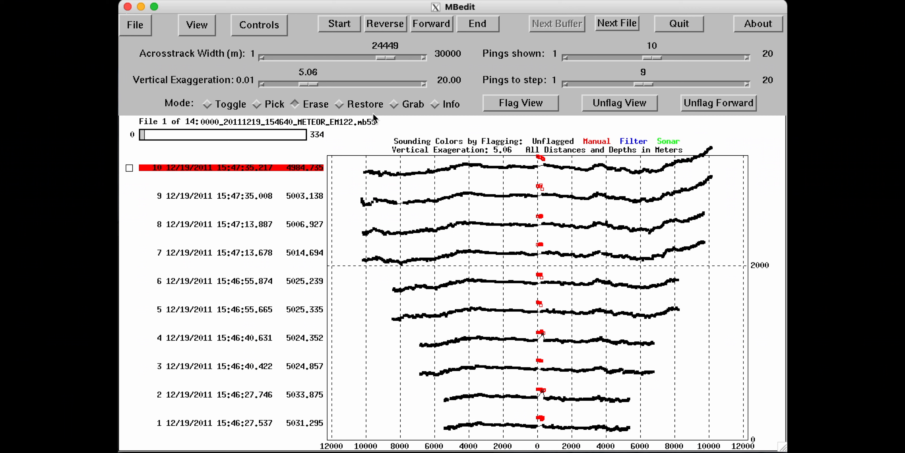
{"action": "left_click", "coordinate": [396, 105]}
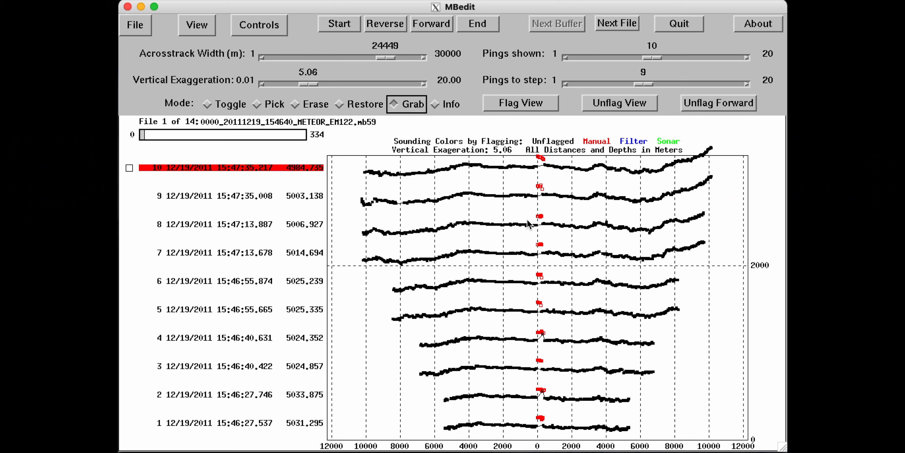
{"action": "left_click_drag", "start_coordinate": [547, 329], "coordinate": [537, 338]}
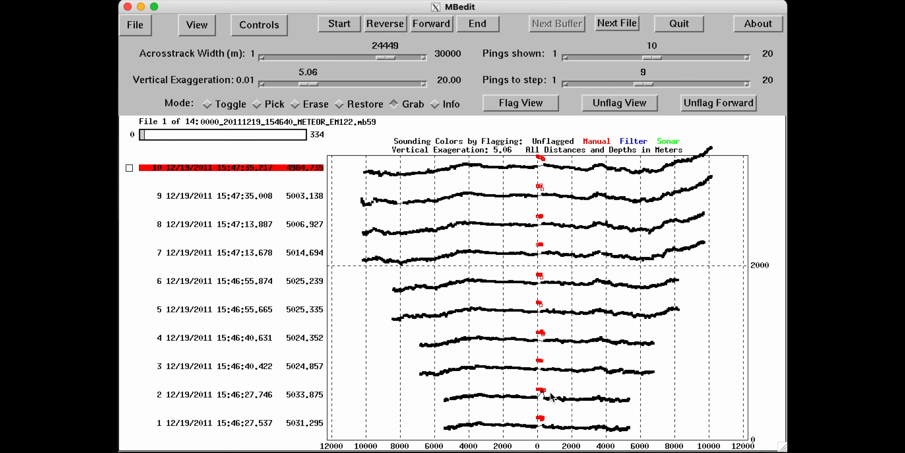
{"action": "left_click_drag", "start_coordinate": [547, 392], "coordinate": [536, 391]}
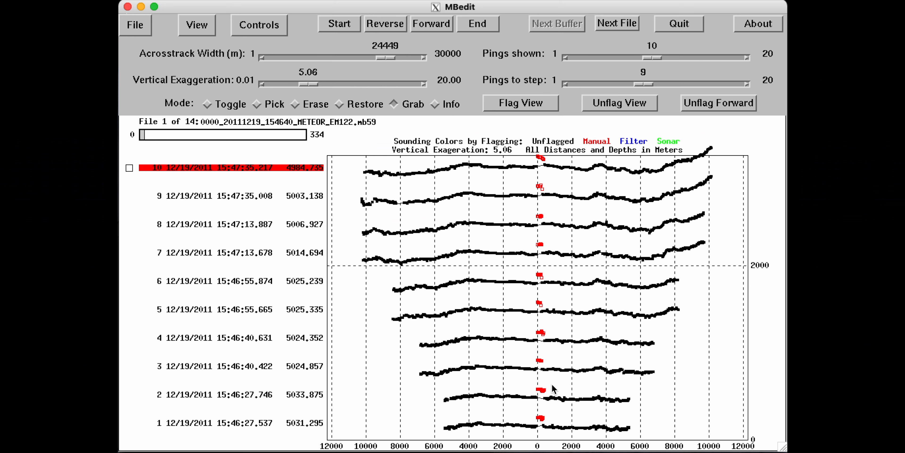